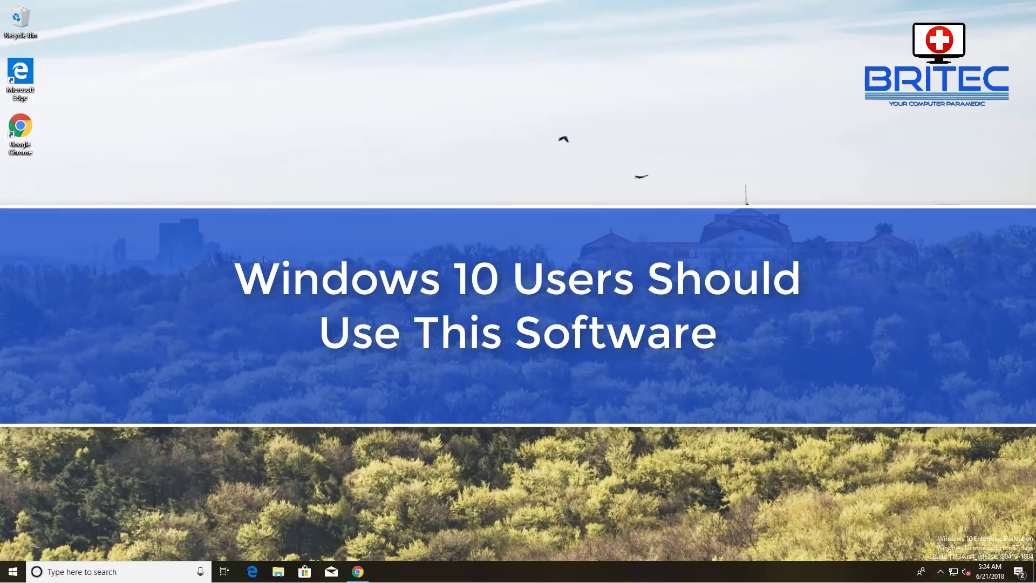
# Step: Read the explanations for handwriting data sharing, handwriting error reports, Inventory Collector and both Advertising ID settings
pyautogui.click(357, 571)
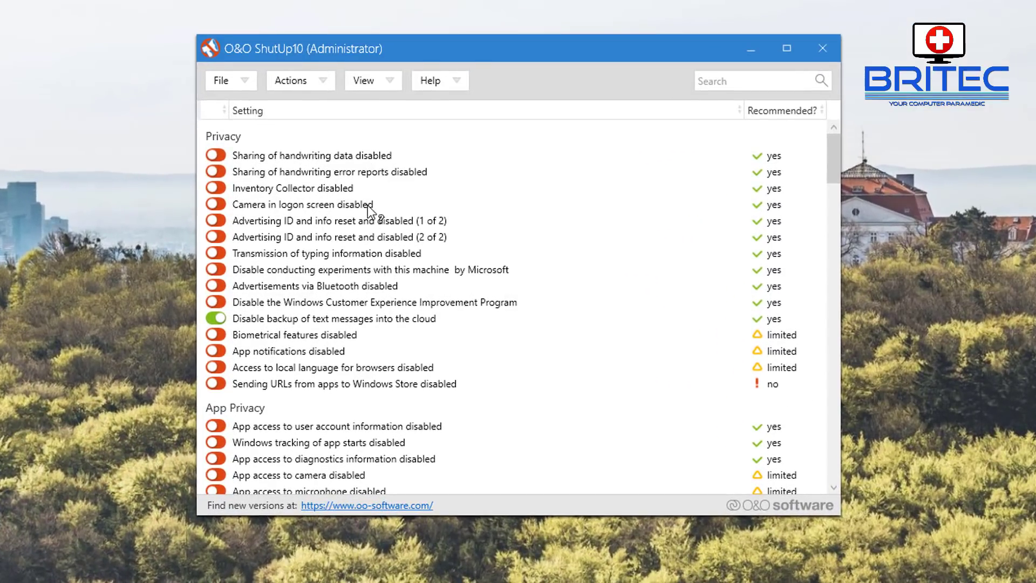
pyautogui.click(348, 160)
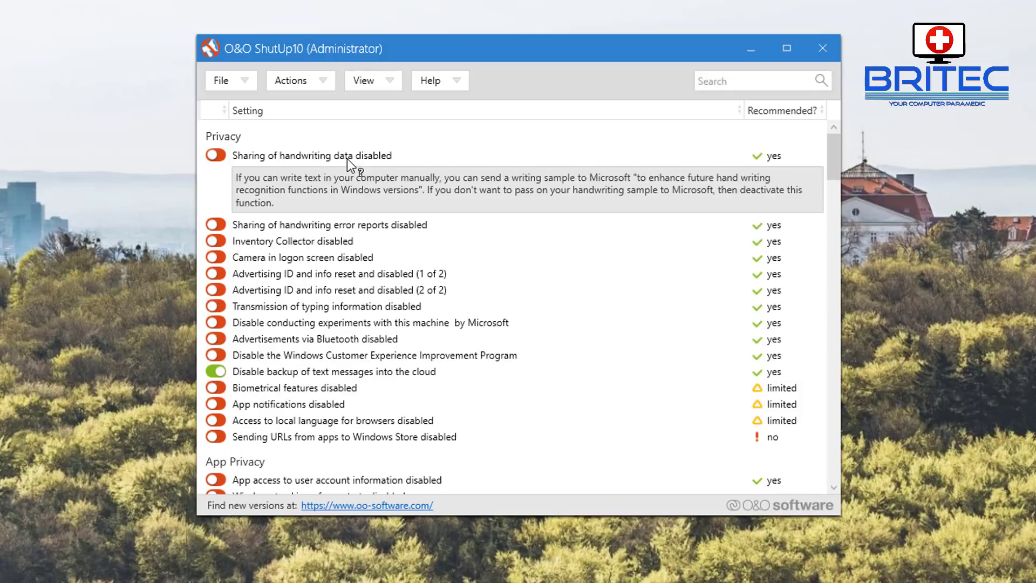
pyautogui.click(347, 158)
pyautogui.click(348, 158)
pyautogui.click(336, 226)
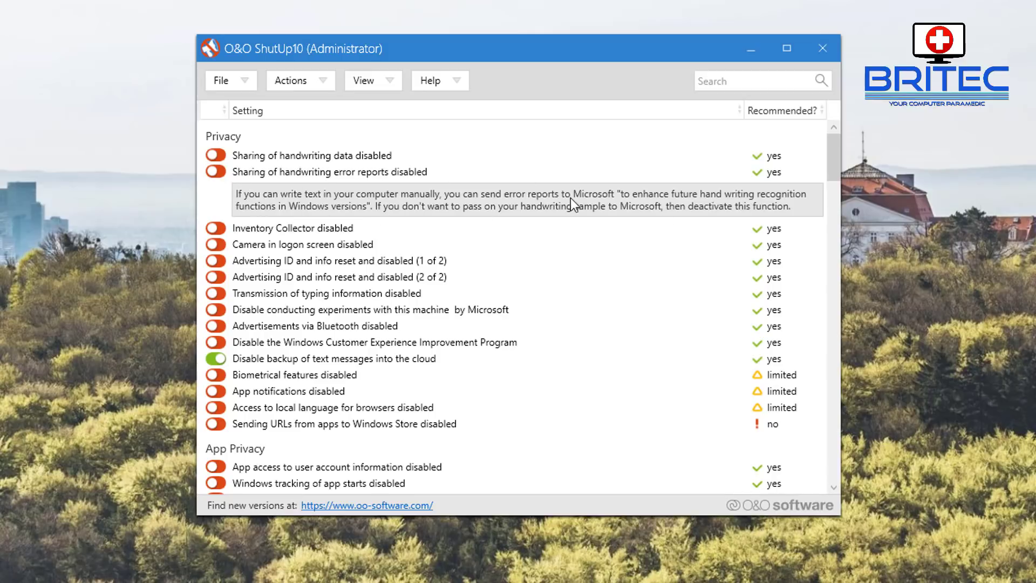
pyautogui.click(277, 228)
pyautogui.click(286, 273)
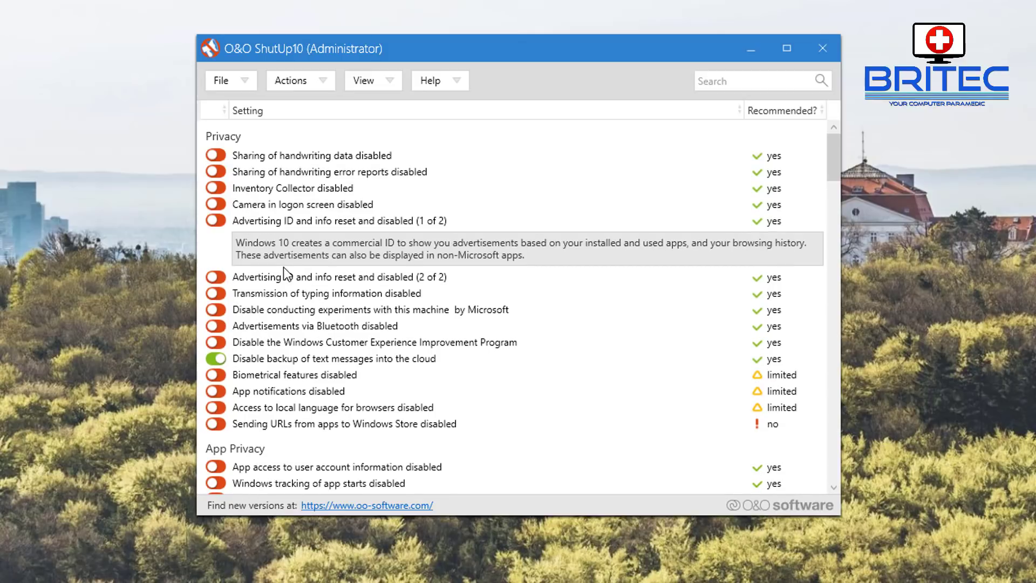
pyautogui.click(309, 278)
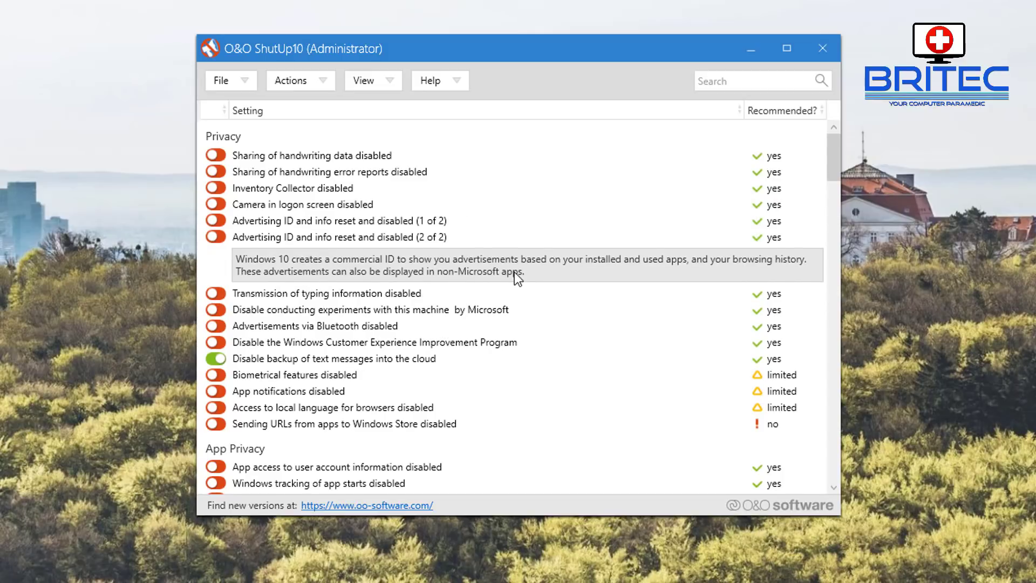
# Step: Switch Advertising ID (2 of 2) on and back off, then reread its explanation
pyautogui.click(216, 237)
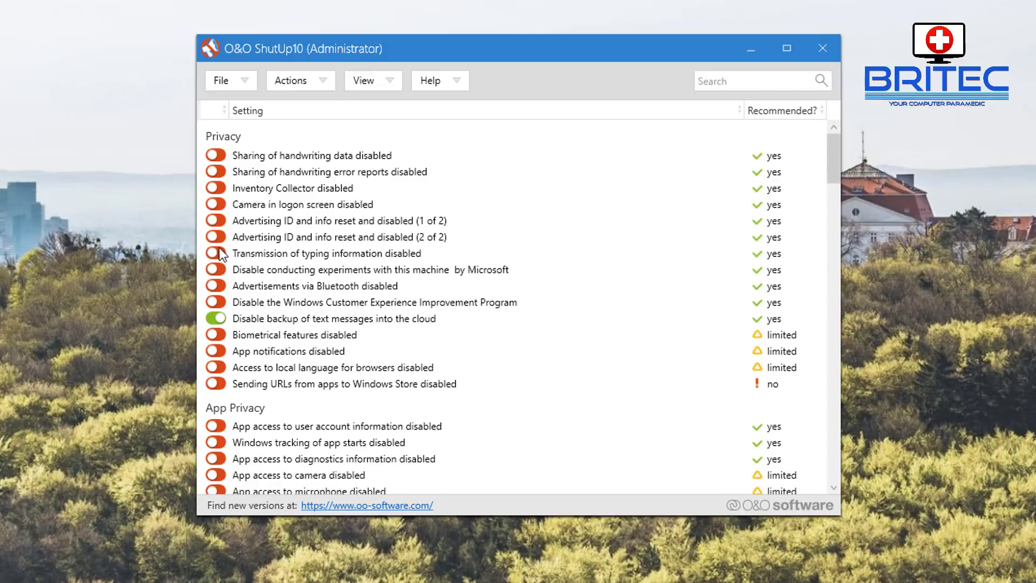
pyautogui.click(218, 238)
pyautogui.click(218, 238)
pyautogui.click(422, 241)
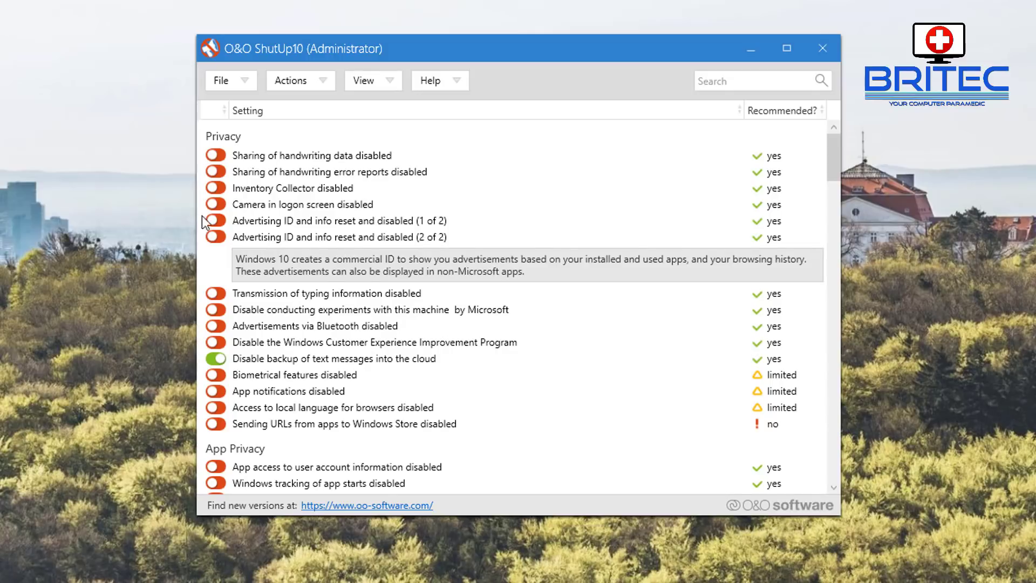
# Step: Switch both Advertising ID settings on and back off, then show the bulk-apply Actions menu
pyautogui.click(216, 237)
pyautogui.click(216, 221)
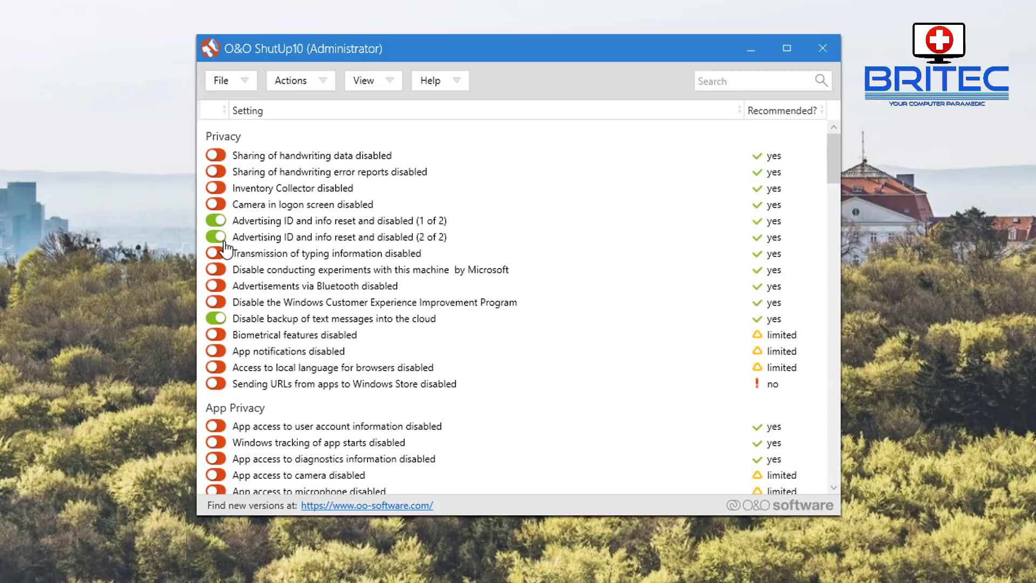
pyautogui.click(215, 220)
pyautogui.click(216, 238)
pyautogui.click(322, 79)
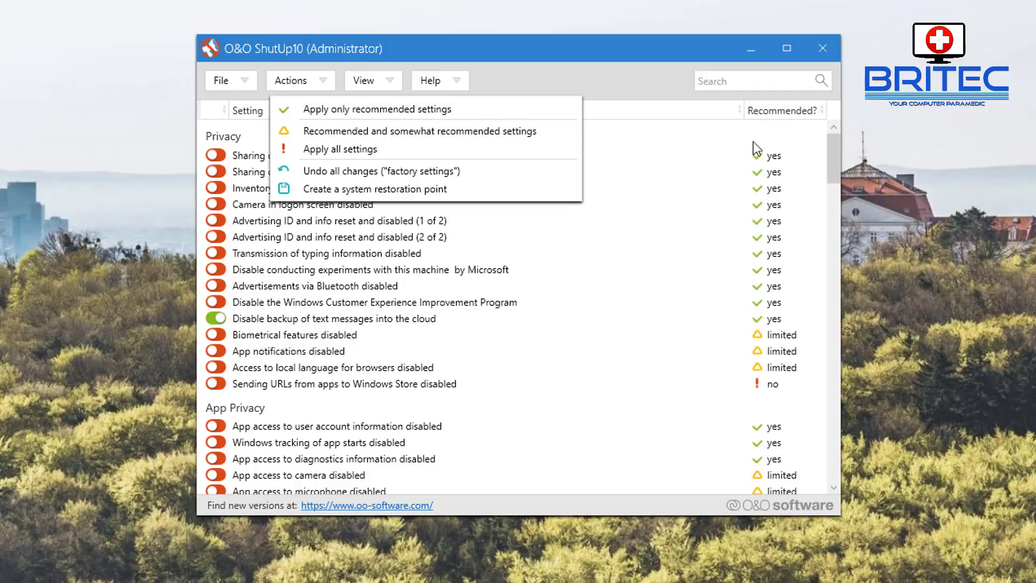
pyautogui.click(679, 82)
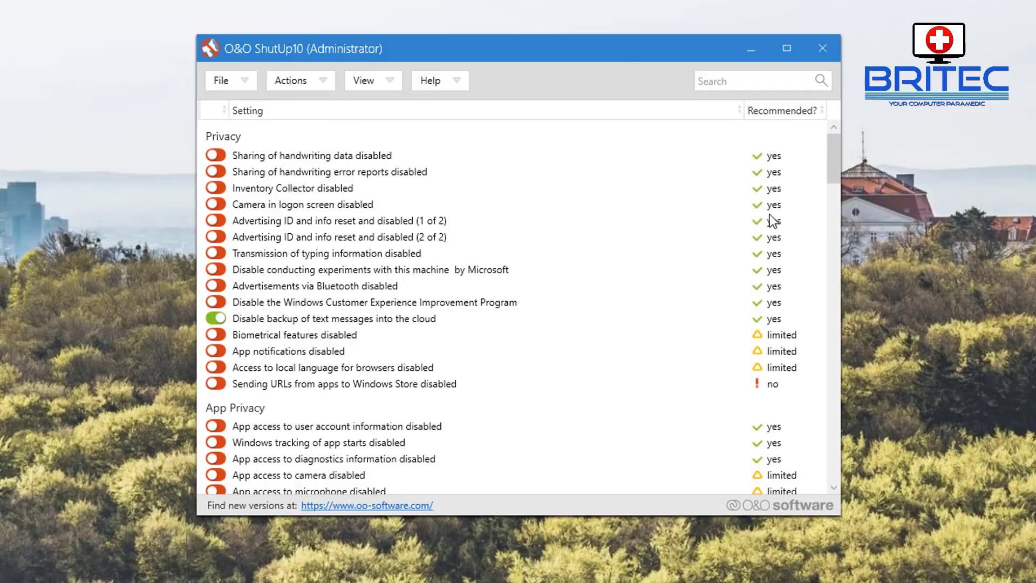
pyautogui.scroll(-6, 758, 328)
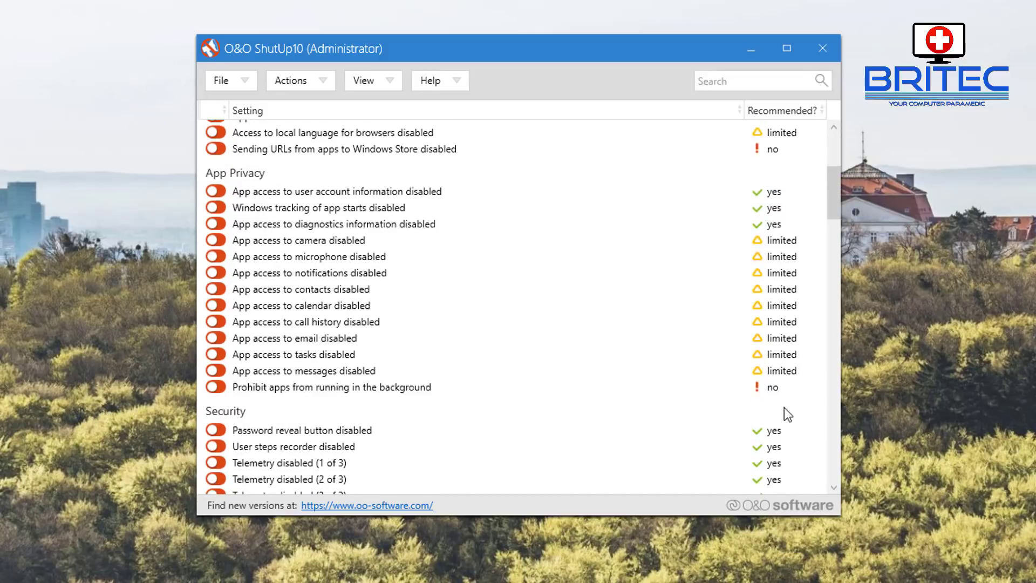
pyautogui.scroll(6, 781, 434)
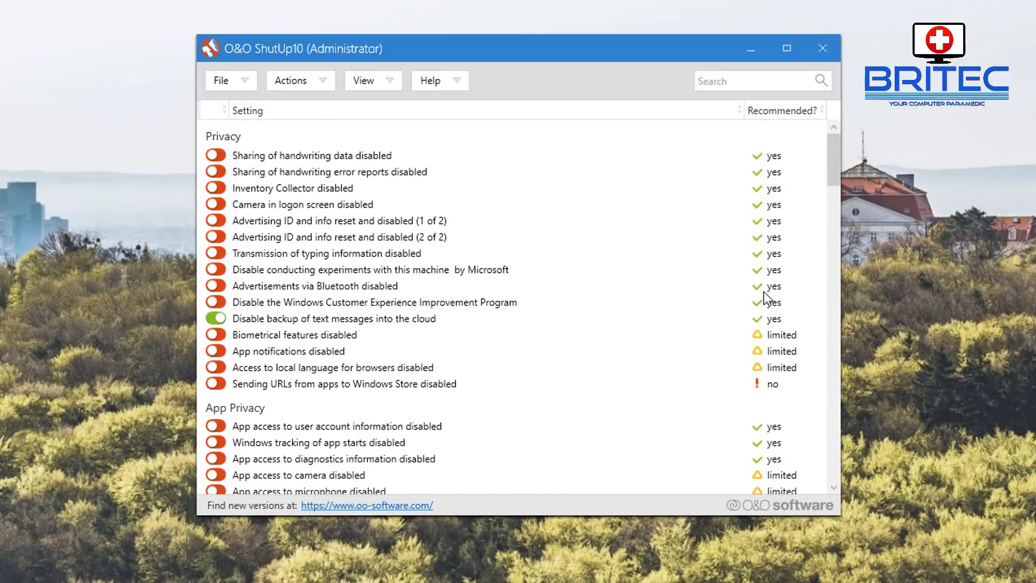
pyautogui.click(335, 80)
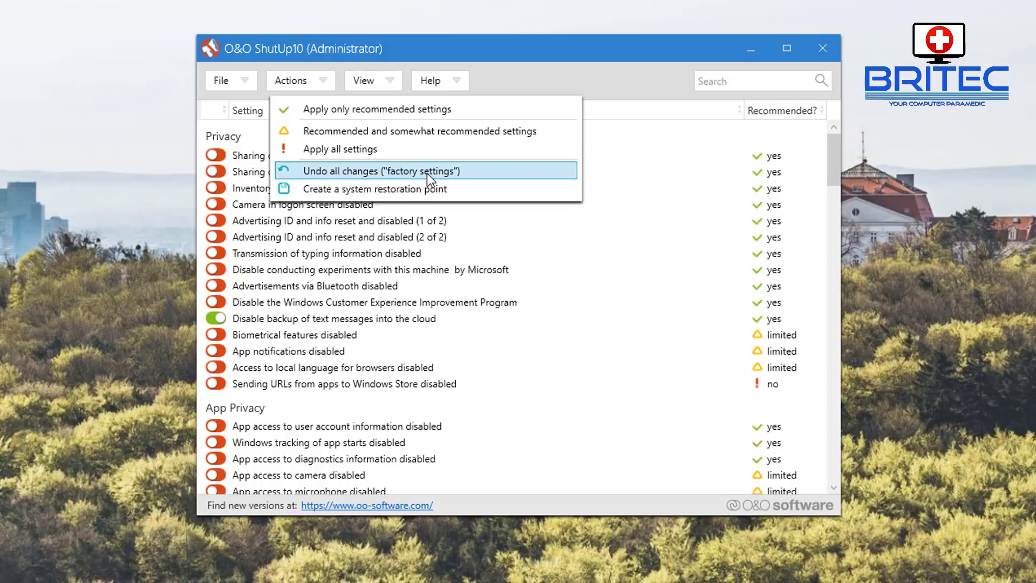
# Step: Switch on the Telemetry disabled settings 1 of 3 and 3 of 3
pyautogui.click(653, 69)
pyautogui.scroll(-3, 477, 394)
pyautogui.scroll(-8, 476, 410)
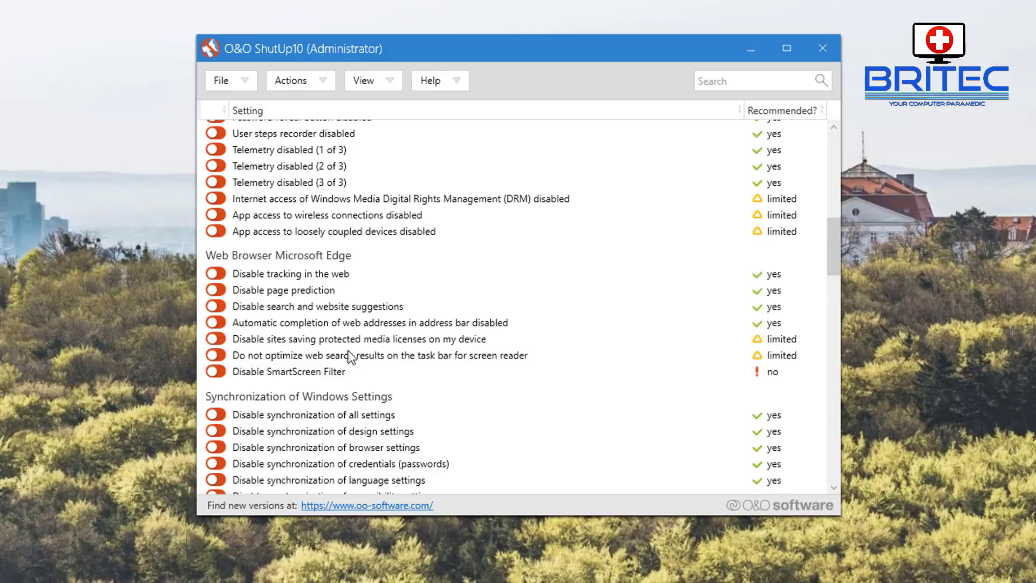
pyautogui.click(218, 150)
pyautogui.click(216, 183)
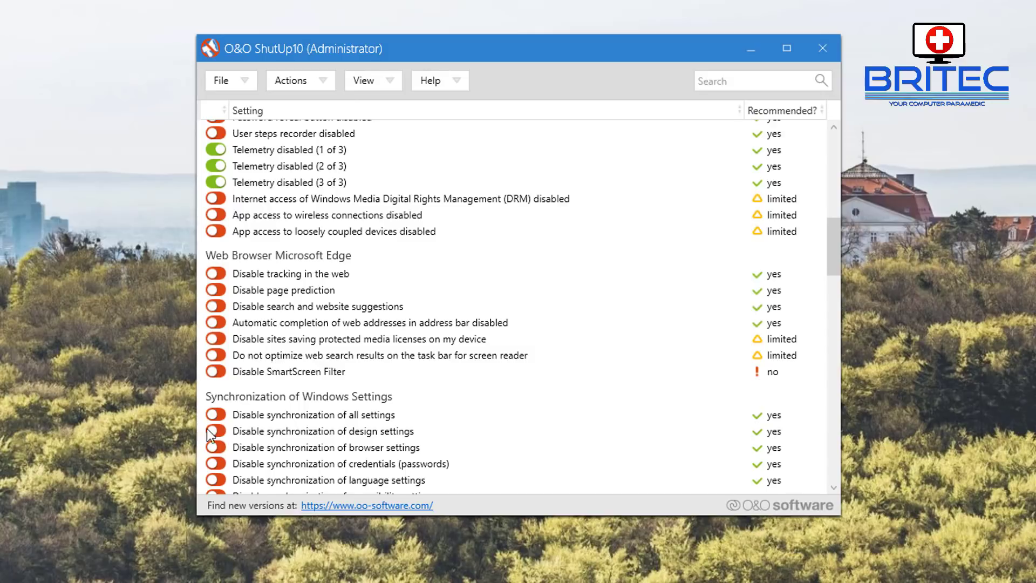
# Step: Apply only the recommended settings from the Actions menu
pyautogui.click(324, 80)
pyautogui.click(328, 108)
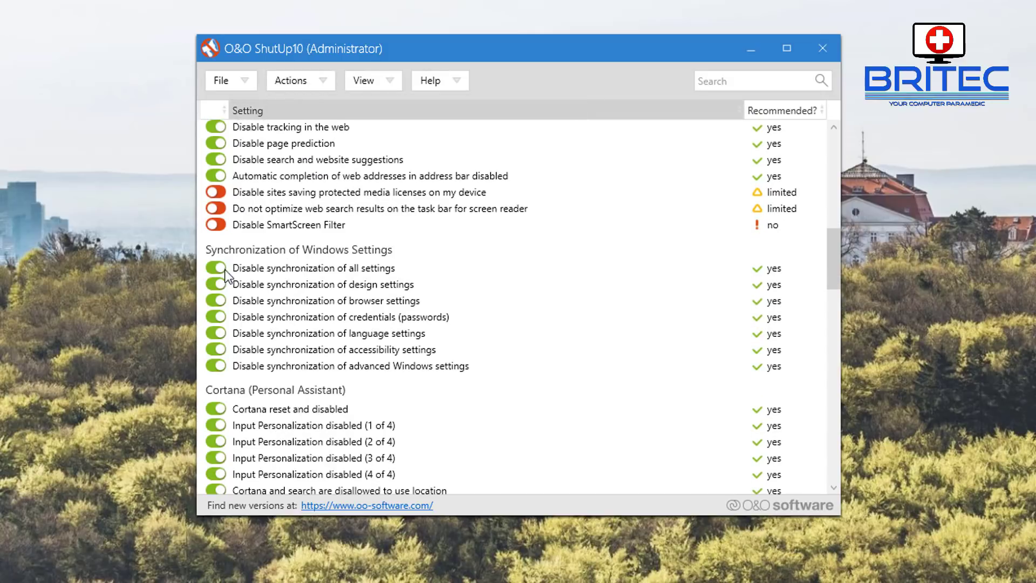
pyautogui.click(321, 85)
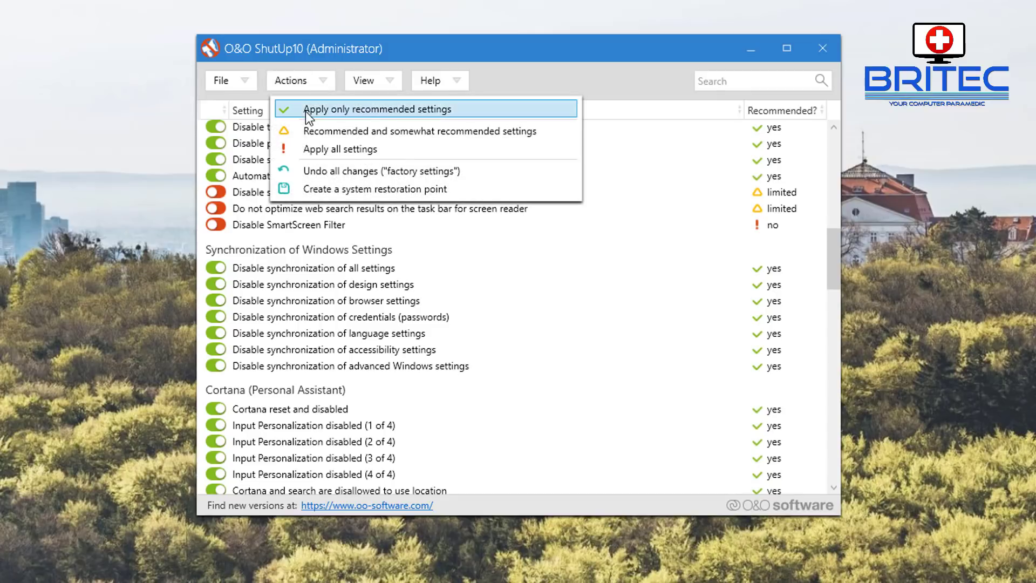
# Step: Switch on the Location Services sensors setting after reading its explanation
pyautogui.click(565, 48)
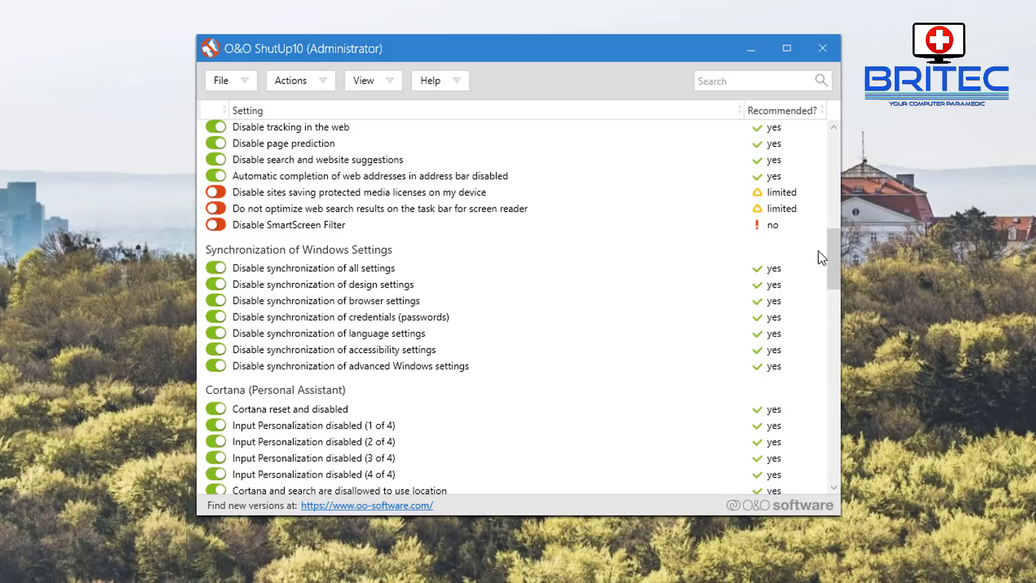
pyautogui.moveTo(834, 259); pyautogui.dragTo(835, 345)
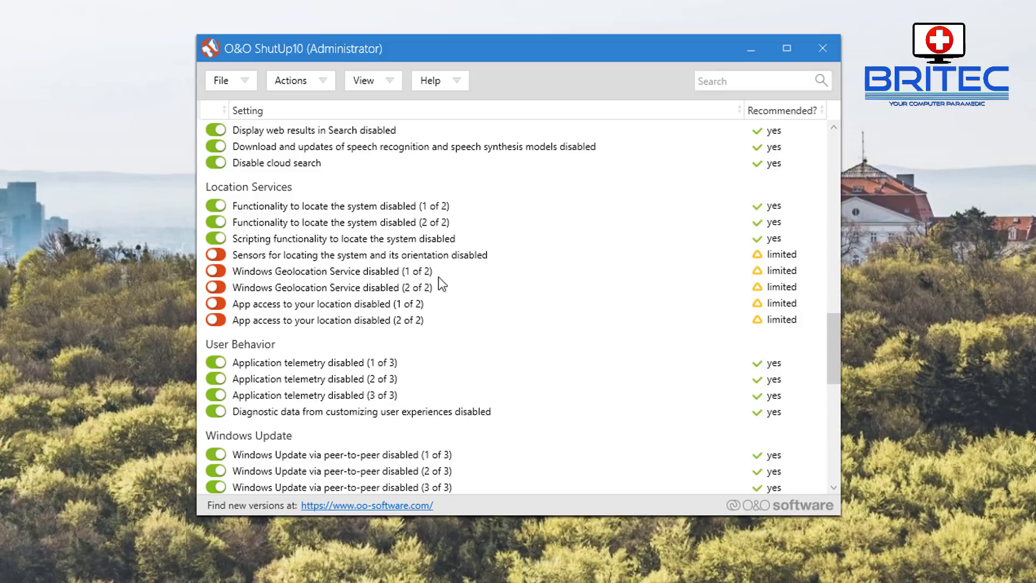
pyautogui.click(227, 258)
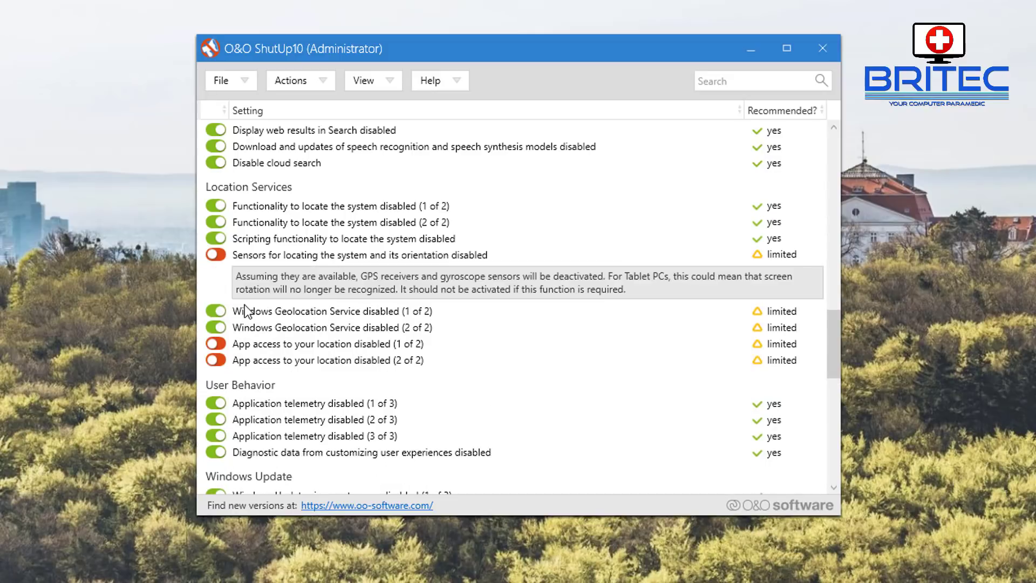
pyautogui.click(217, 255)
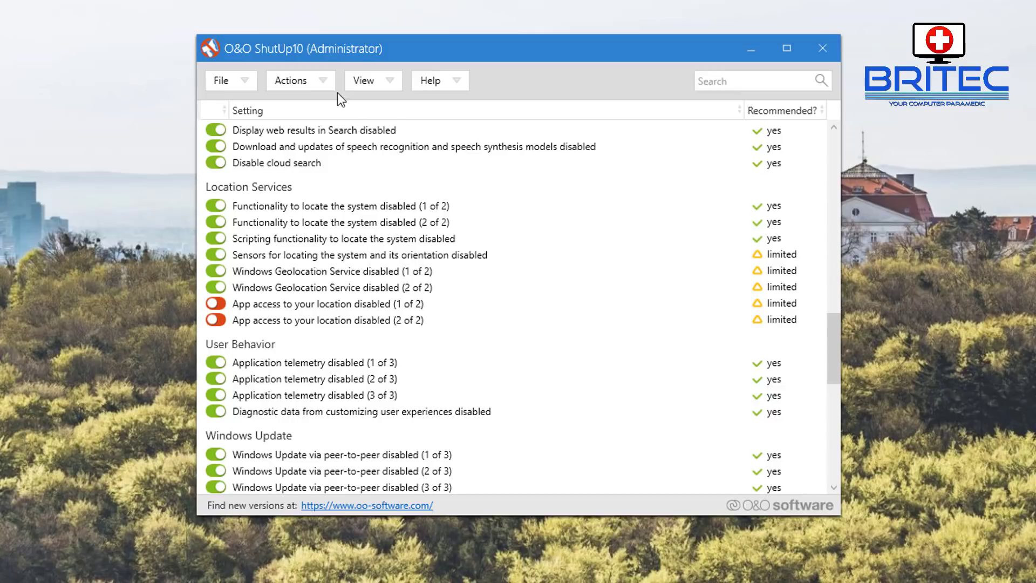
# Step: Apply all settings, including the not-recommended ones, from the Actions menu
pyautogui.click(315, 74)
pyautogui.click(314, 153)
pyautogui.scroll(-3, 313, 157)
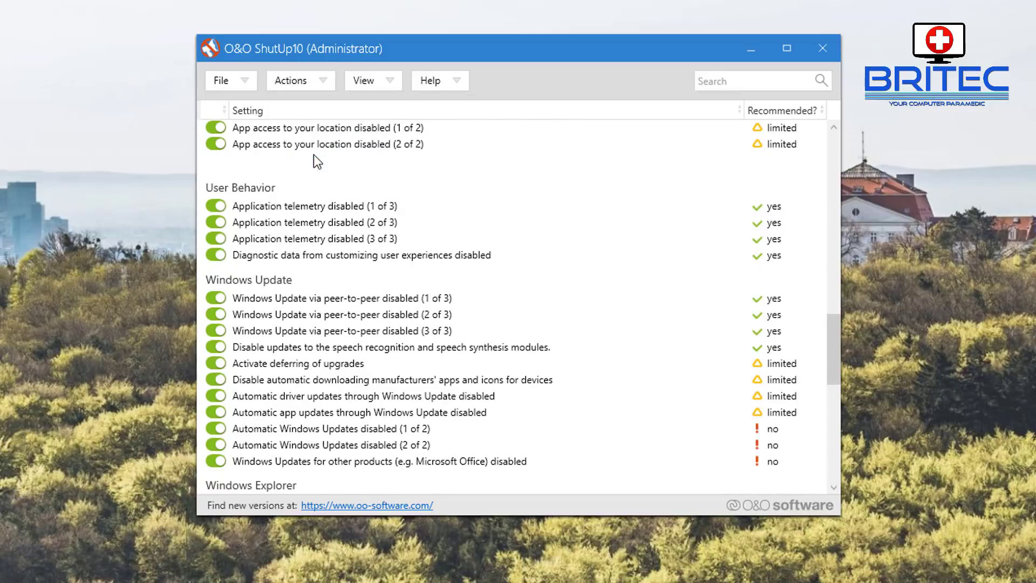
pyautogui.scroll(1, 300, 259)
# Step: Apply the 'Recommended and somewhat recommended settings' preset and scroll through the list to check the toggles
pyautogui.click(323, 78)
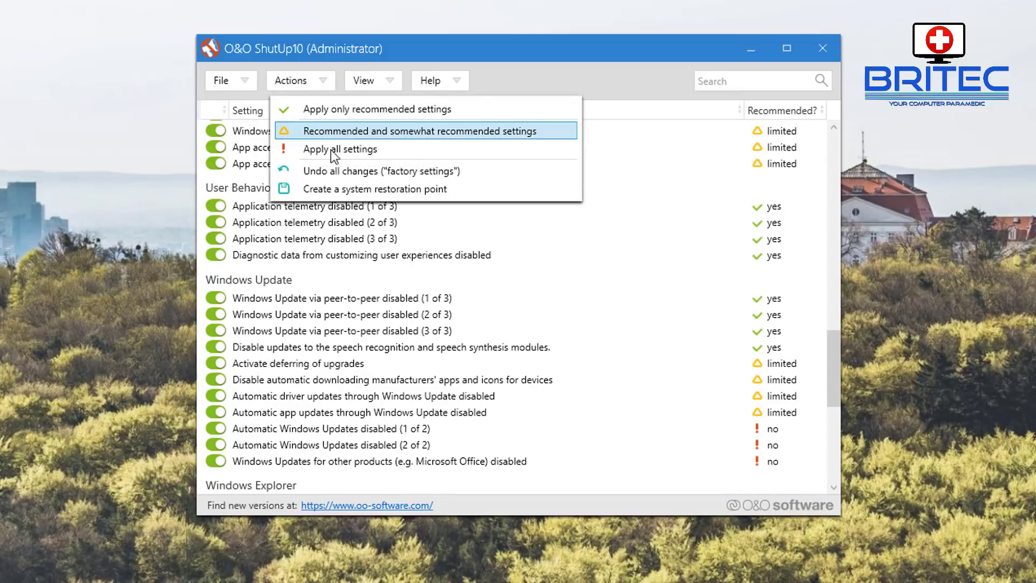
pyautogui.click(360, 285)
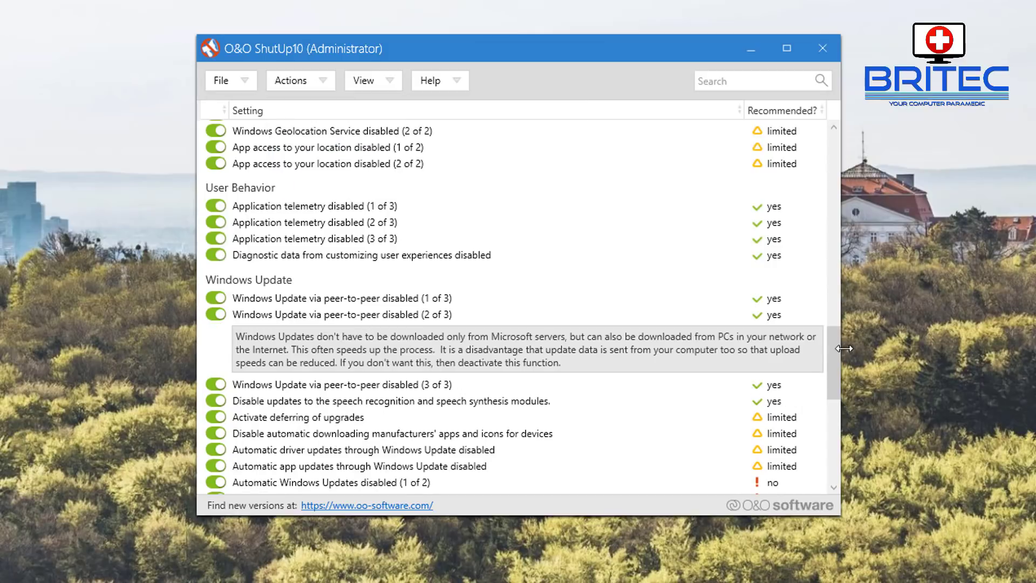
pyautogui.moveTo(832, 350); pyautogui.dragTo(839, 66)
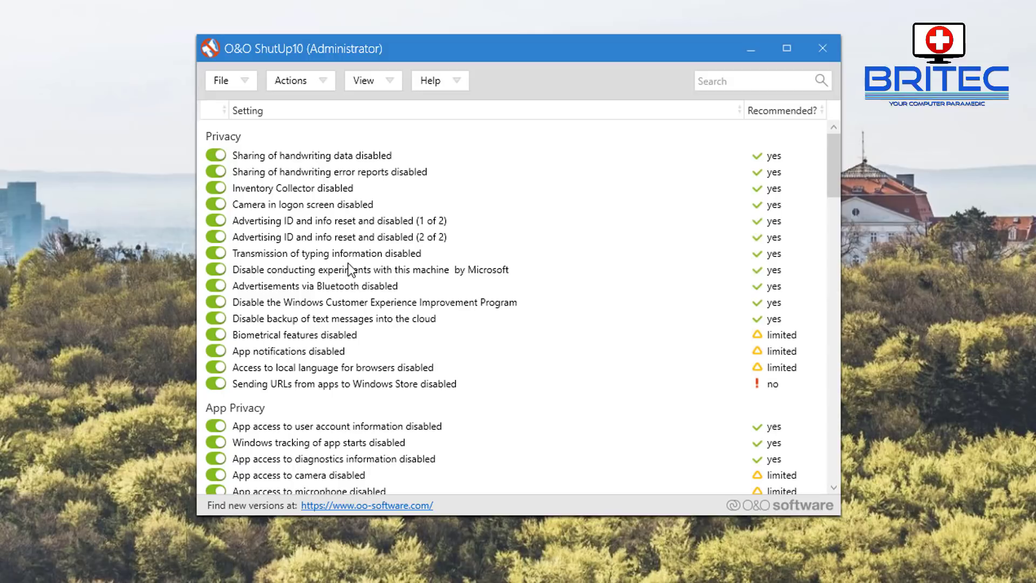
pyautogui.click(318, 83)
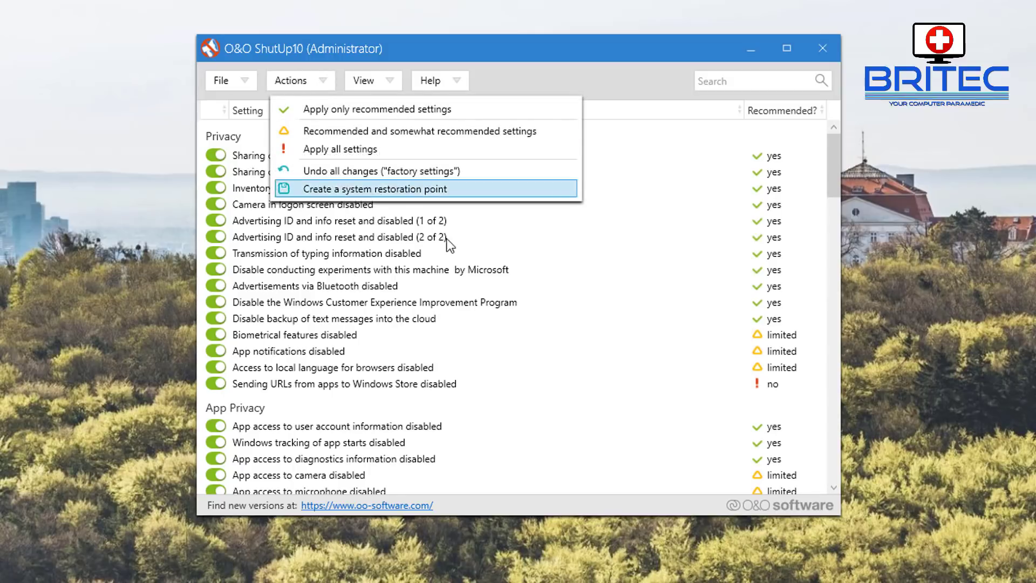
pyautogui.click(374, 132)
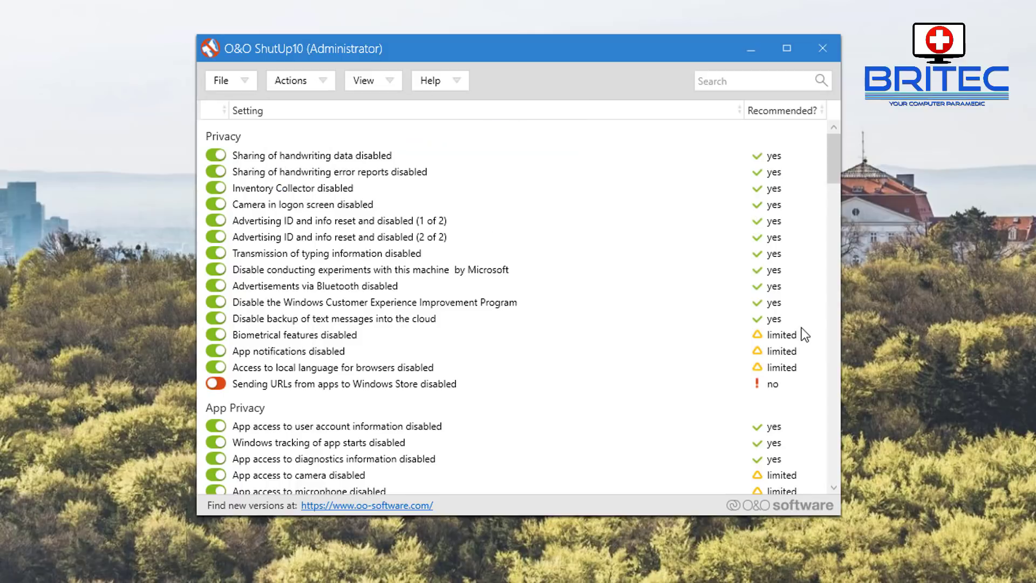
pyautogui.moveTo(839, 148); pyautogui.dragTo(832, 416)
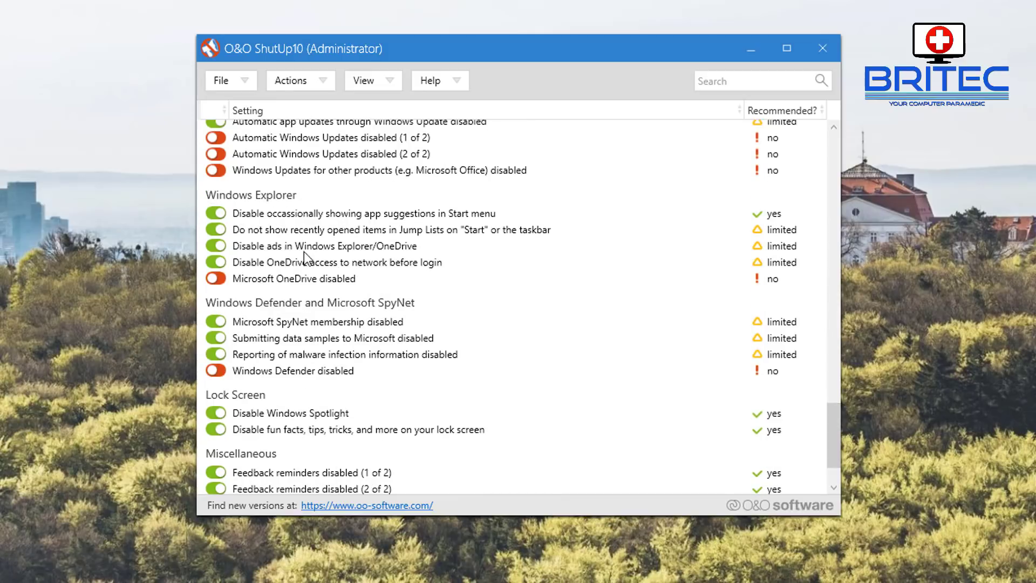
# Step: Look over the Help menu and View > Change Language, keeping English, then open the File menu
pyautogui.click(442, 83)
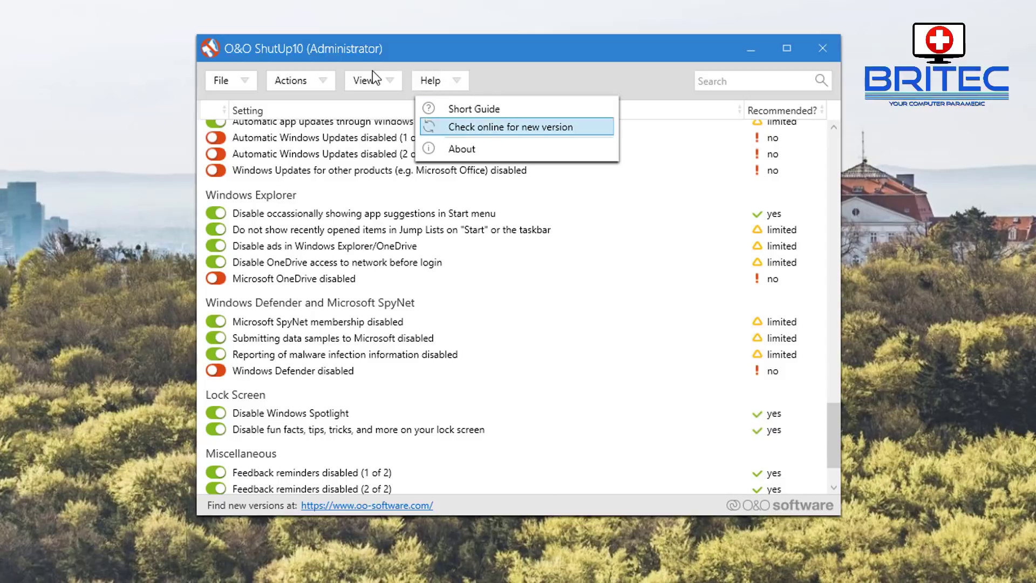
pyautogui.click(390, 86)
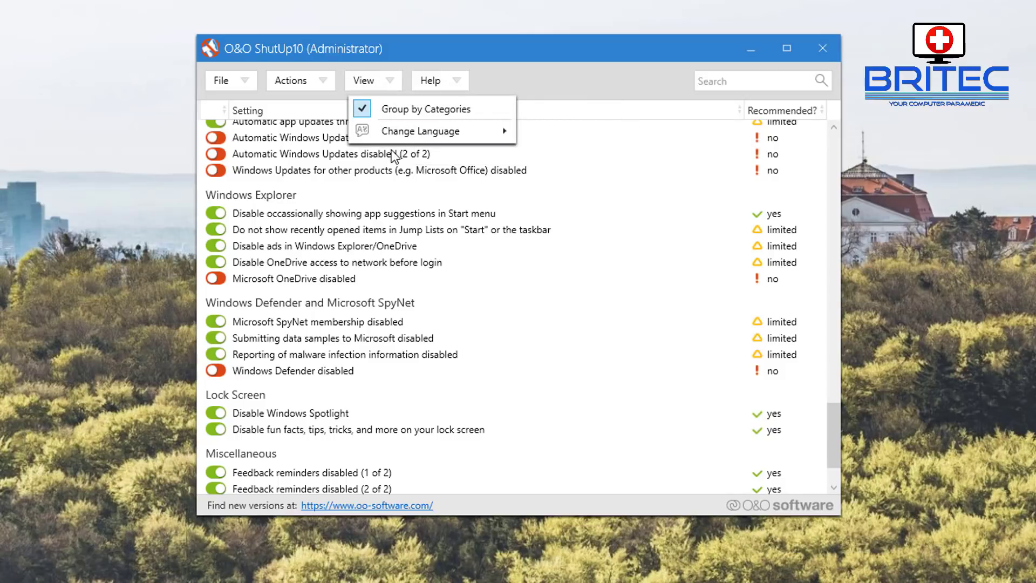
pyautogui.moveTo(413, 136)
pyautogui.click(238, 80)
pyautogui.click(238, 80)
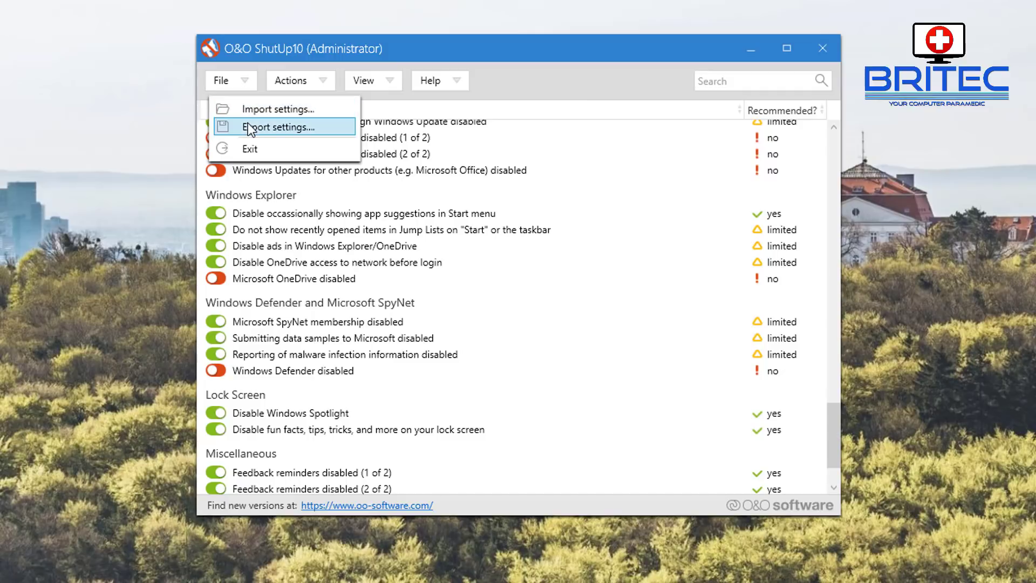
# Step: Exit ShutUp10, confirm with Yes, and choose Restart Windows in the Reboot System dialog
pyautogui.click(642, 76)
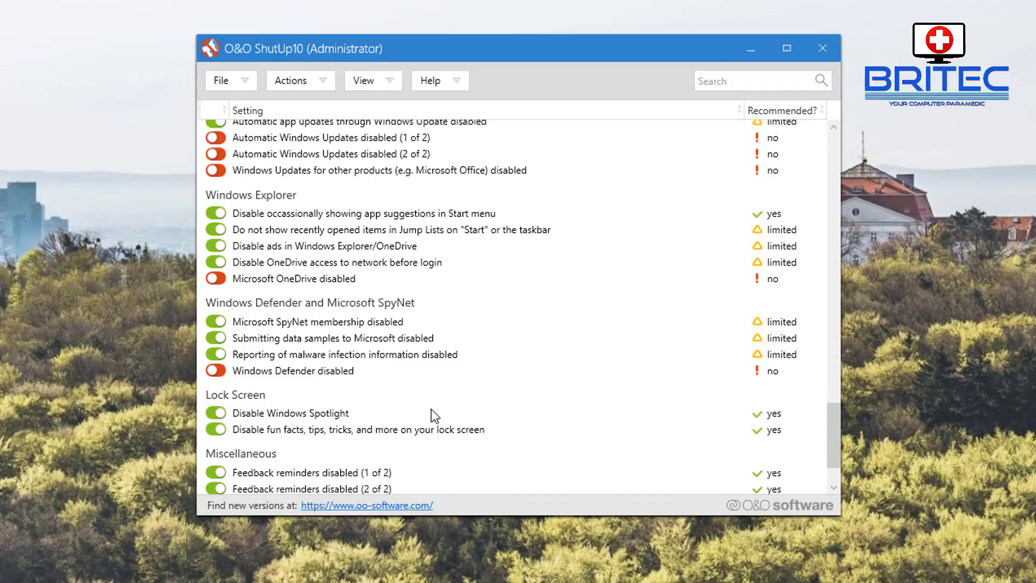
pyautogui.scroll(-2, 429, 418)
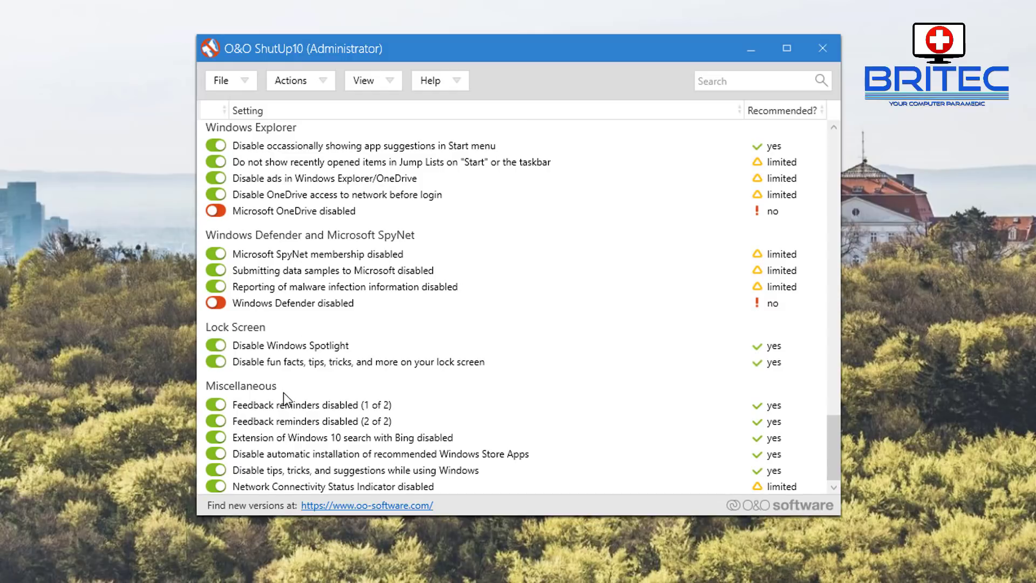
pyautogui.scroll(4, 283, 393)
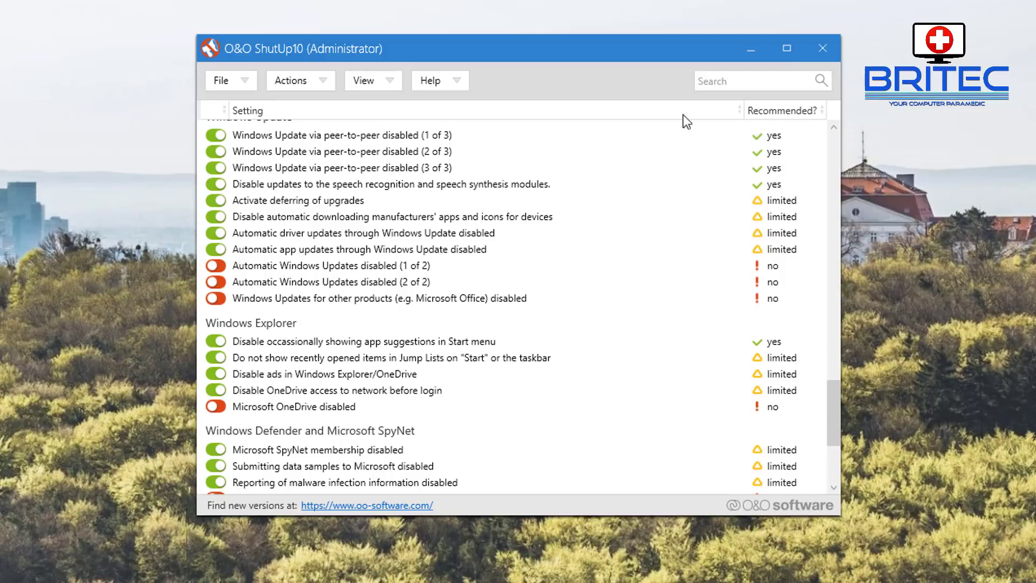
pyautogui.click(819, 50)
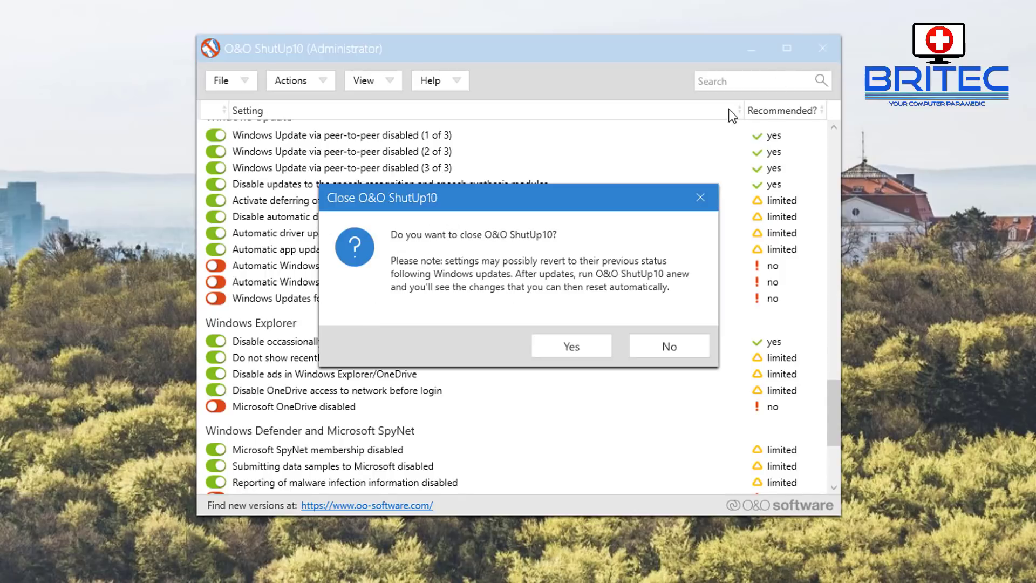
pyautogui.click(570, 349)
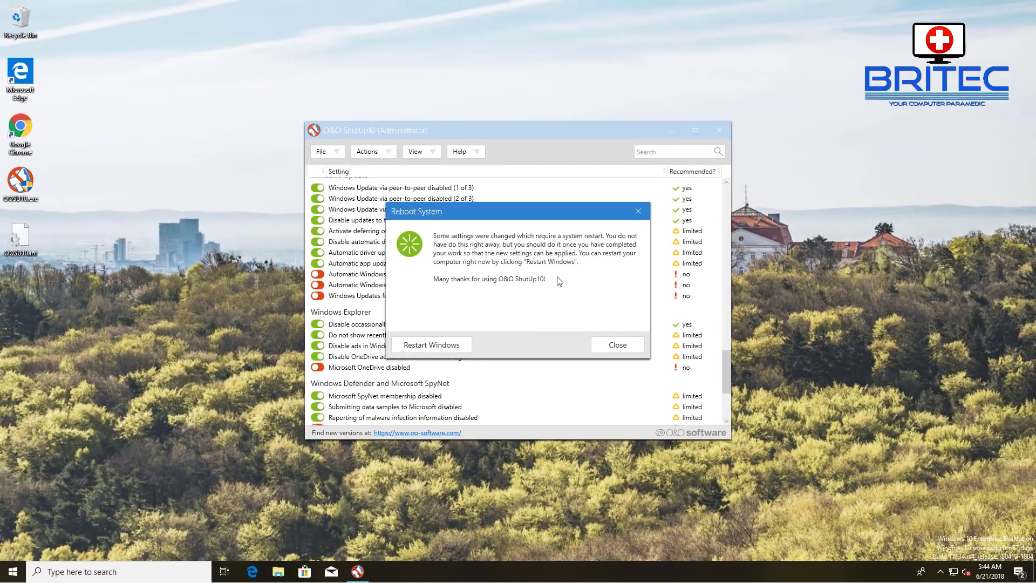
pyautogui.click(452, 342)
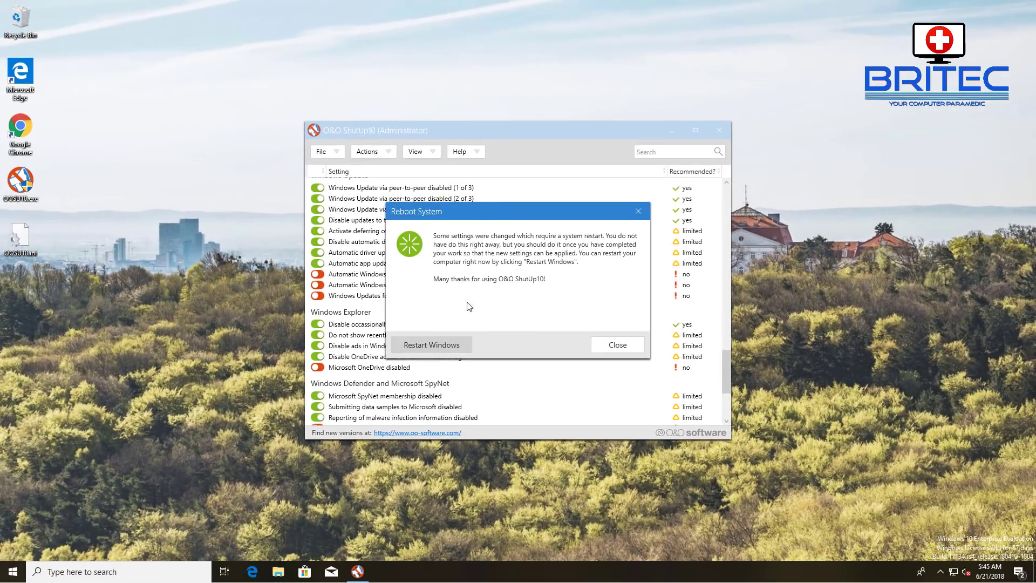
# Step: Restart Windows, then accept the detected text-message cloud backup change in ShutUp10
pyautogui.click(427, 351)
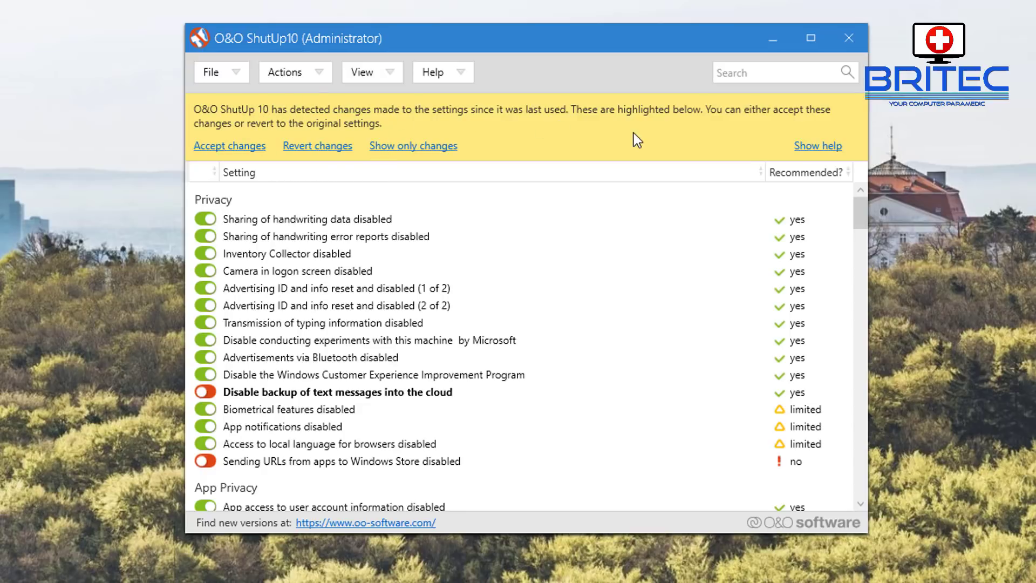
pyautogui.click(212, 157)
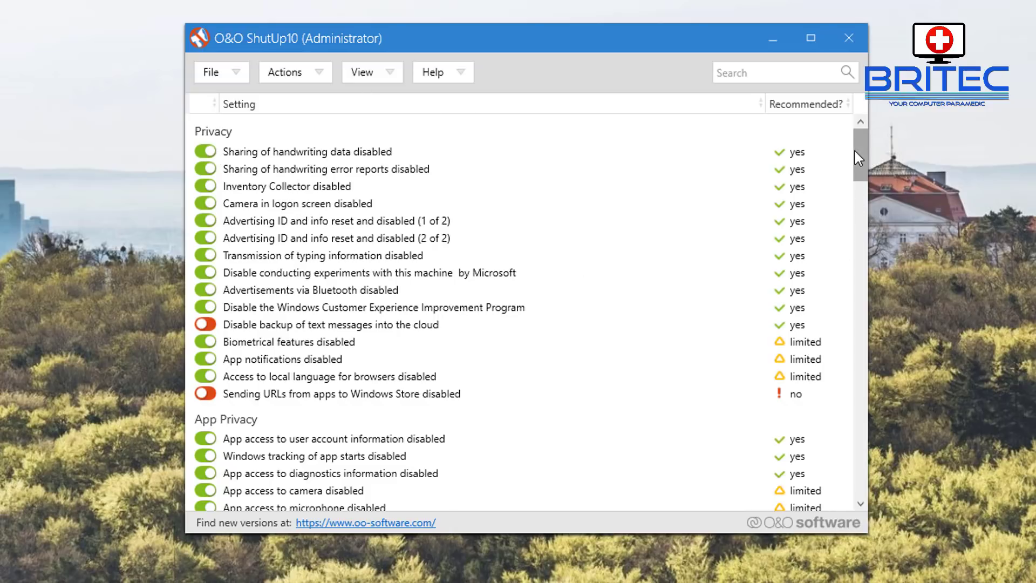
# Step: Turn on 'Microsoft OneDrive disabled' under Windows Explorer and accept the restore-point warning
pyautogui.moveTo(855, 151); pyautogui.dragTo(835, 476)
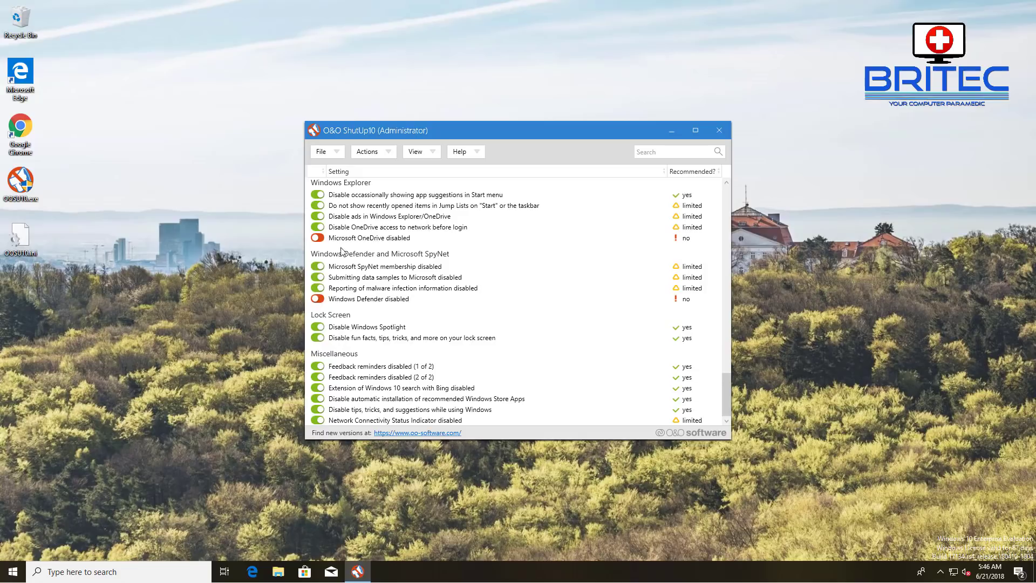
pyautogui.click(319, 239)
pyautogui.click(546, 350)
pyautogui.moveTo(727, 410); pyautogui.dragTo(731, 133)
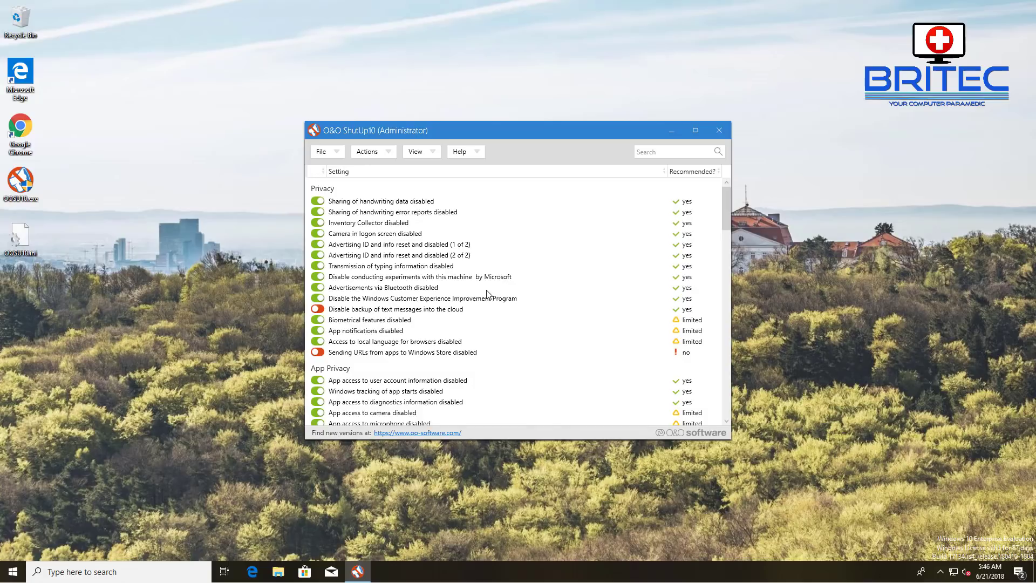
# Step: Exit ShutUp10, answering Yes in the Close O&O ShutUp10 dialog
pyautogui.click(718, 131)
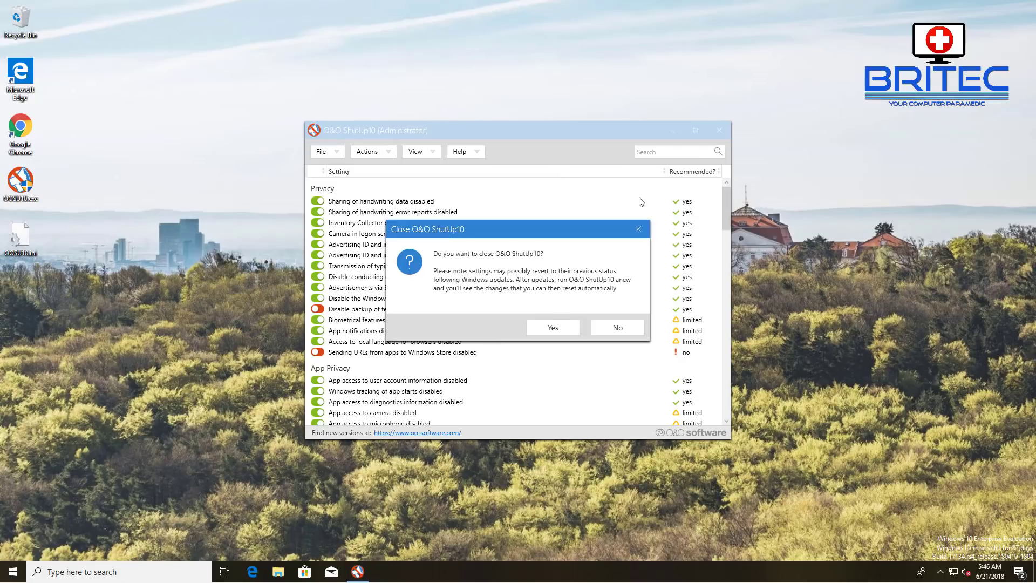
pyautogui.click(564, 327)
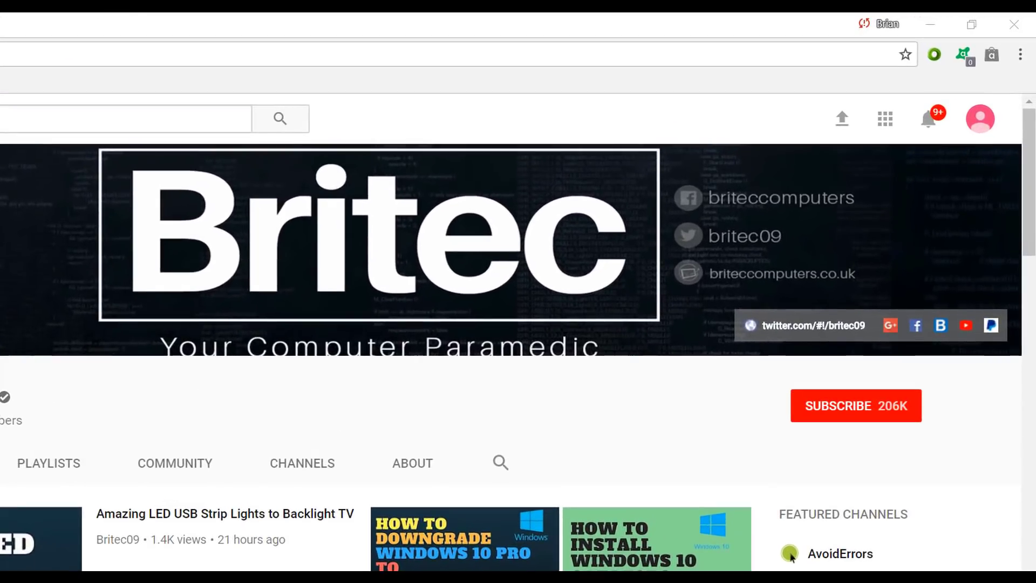
# Step: Subscribe to the Britec YouTube channel, now at 206K subscribers
pyautogui.click(867, 417)
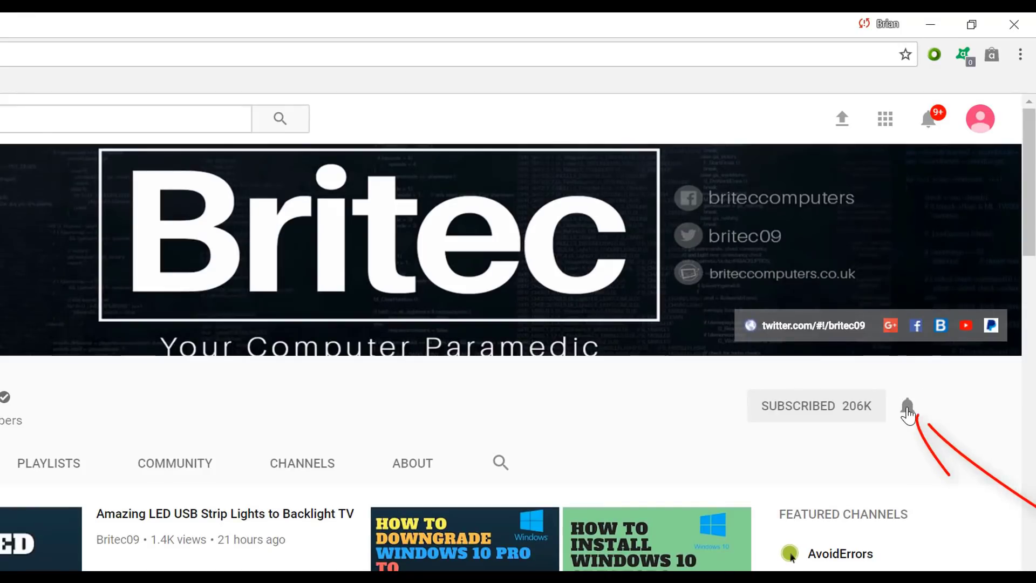